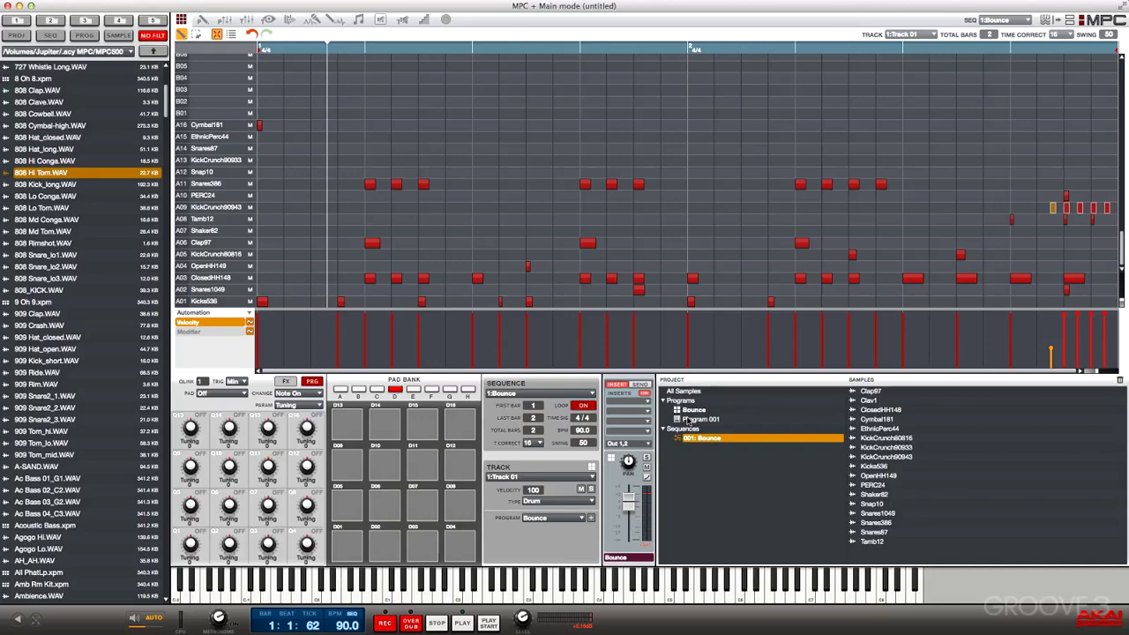
- Play the two-bar, 90 BPM Bounce drum sequence from bar 1
key(space)
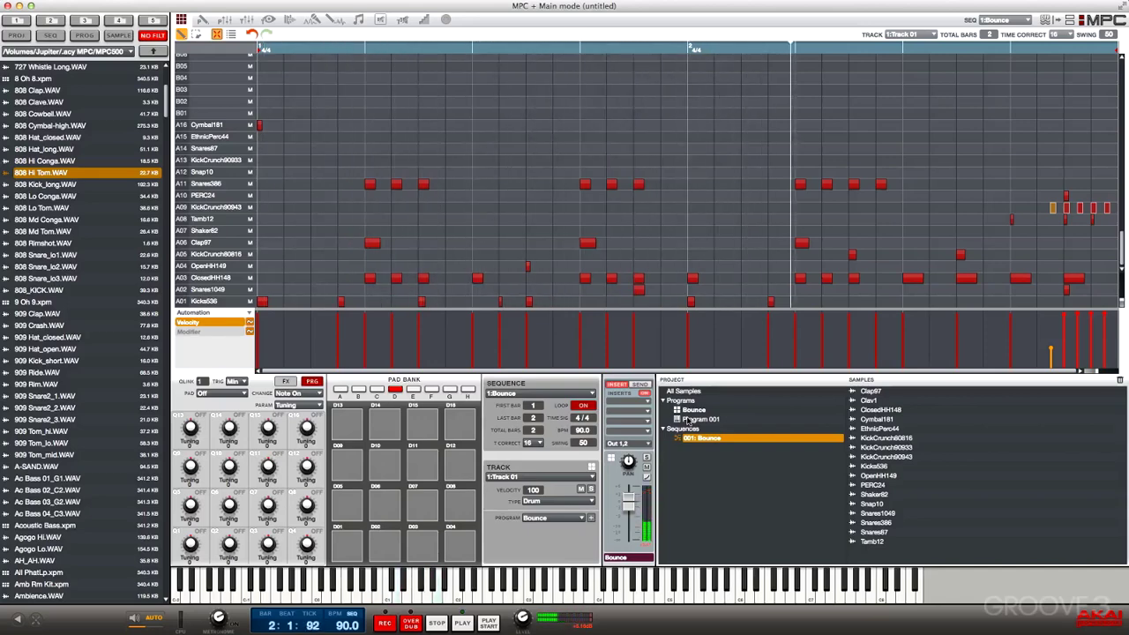
click(933, 37)
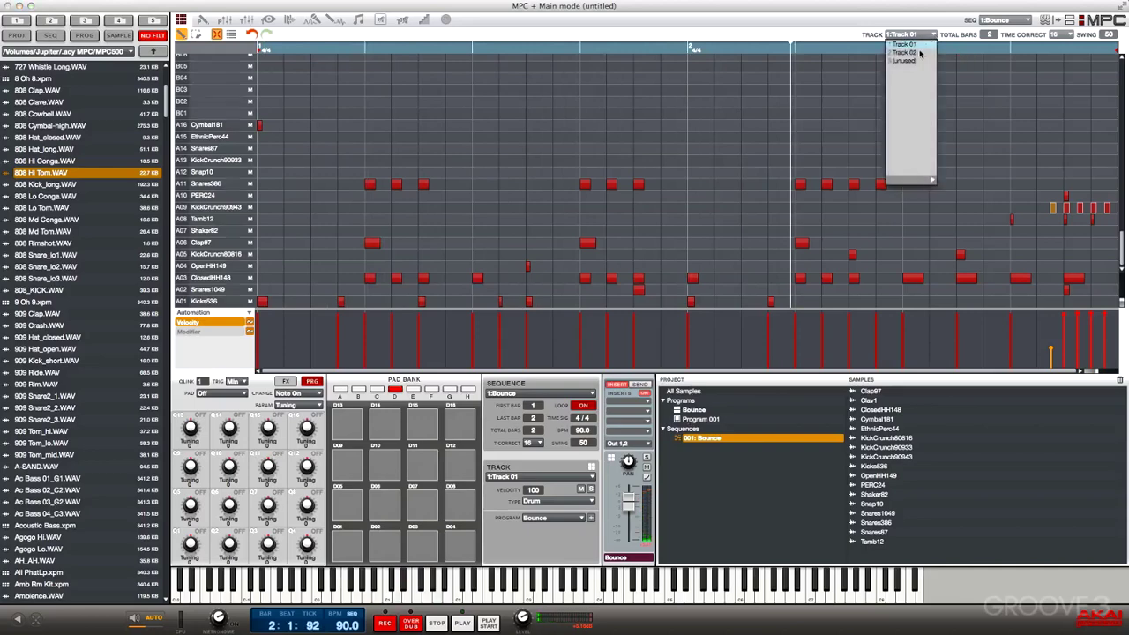
click(917, 55)
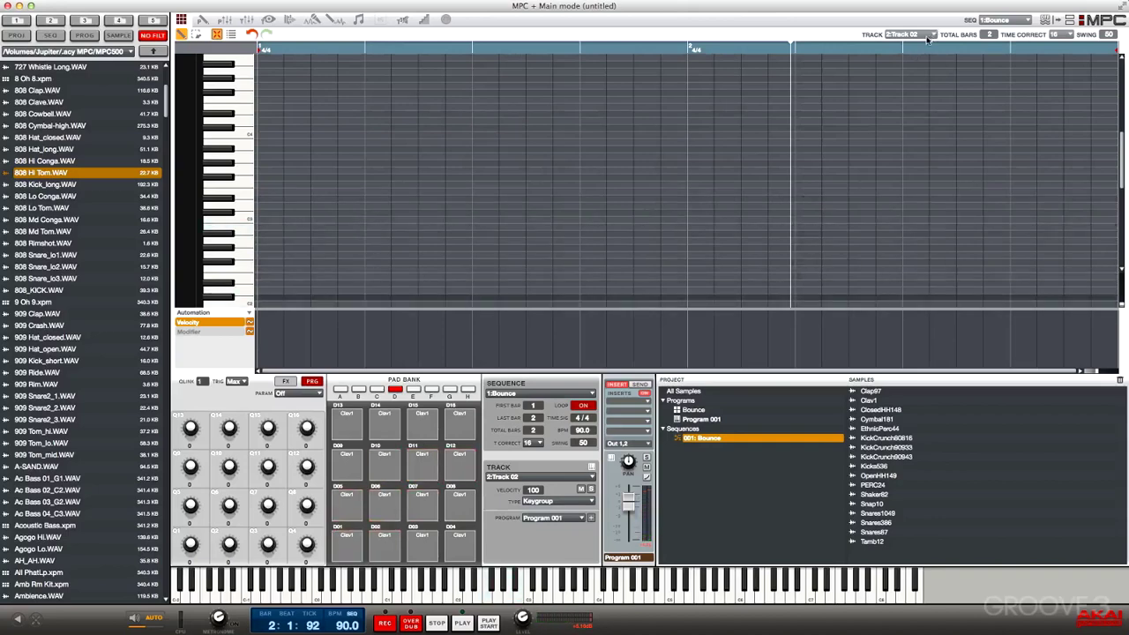
click(927, 37)
click(920, 44)
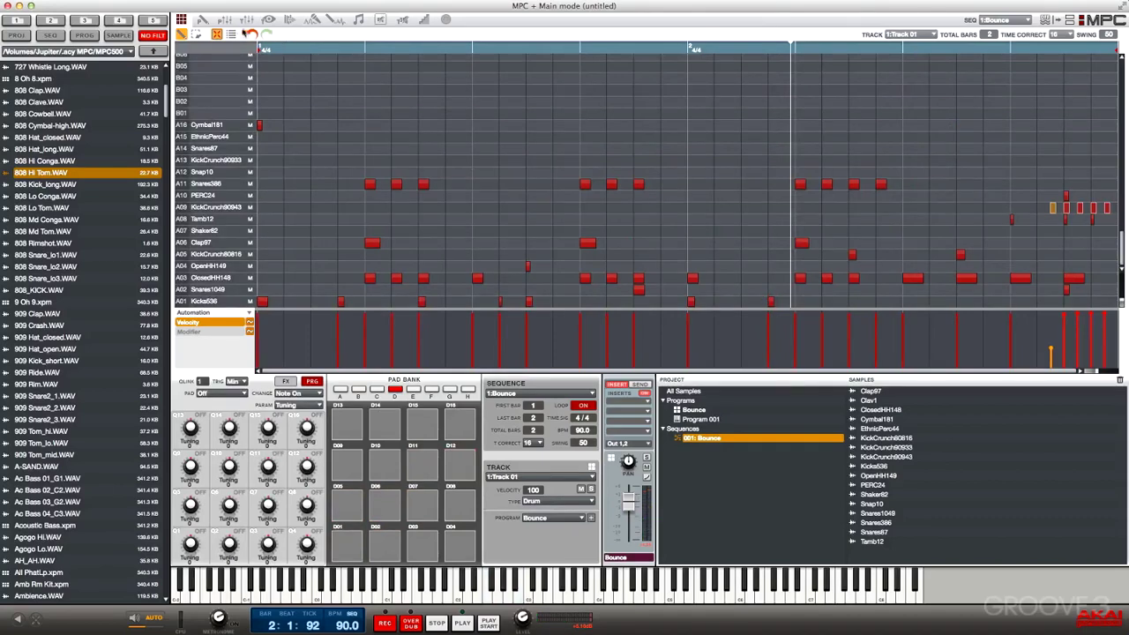
- Show the pad mixer for the Bounce program and toggle its program channel strip off and on
click(226, 21)
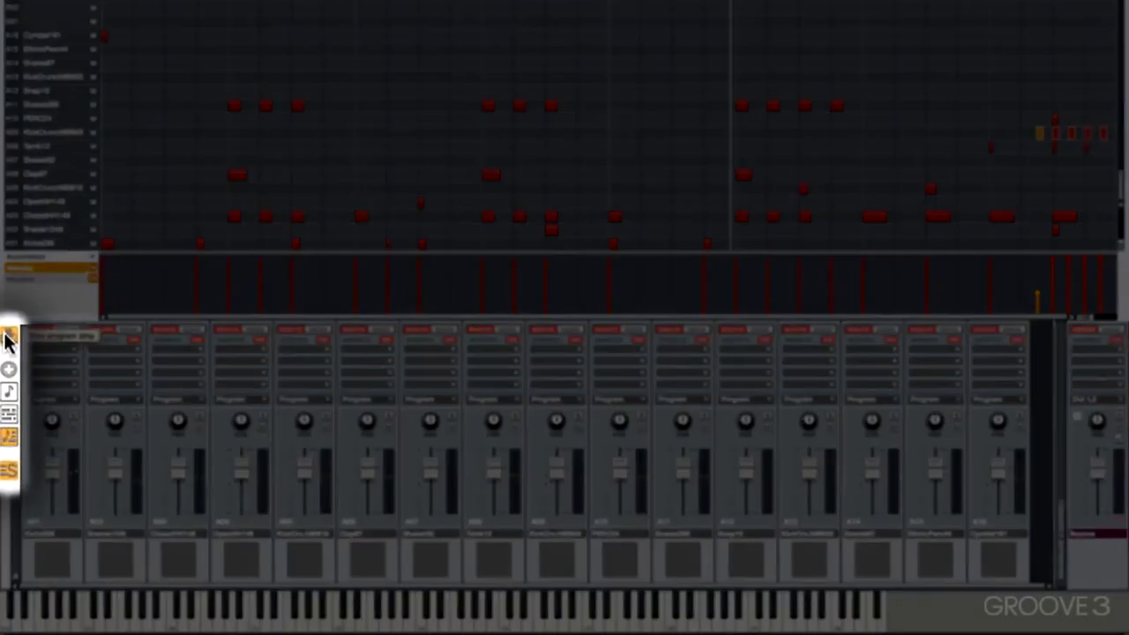
click(5, 330)
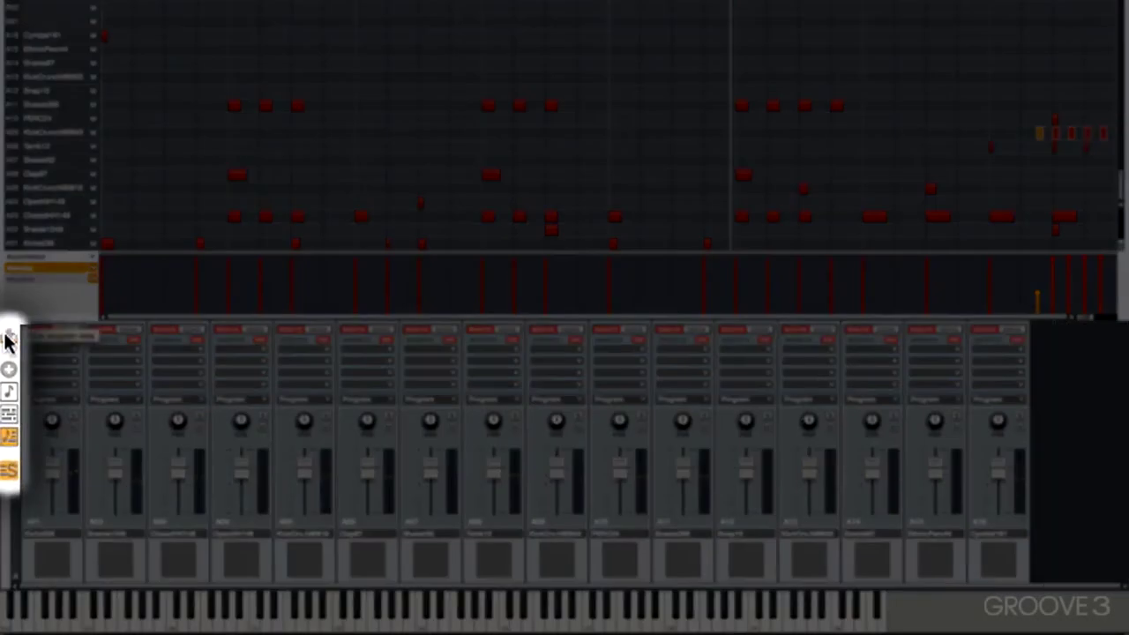
click(6, 335)
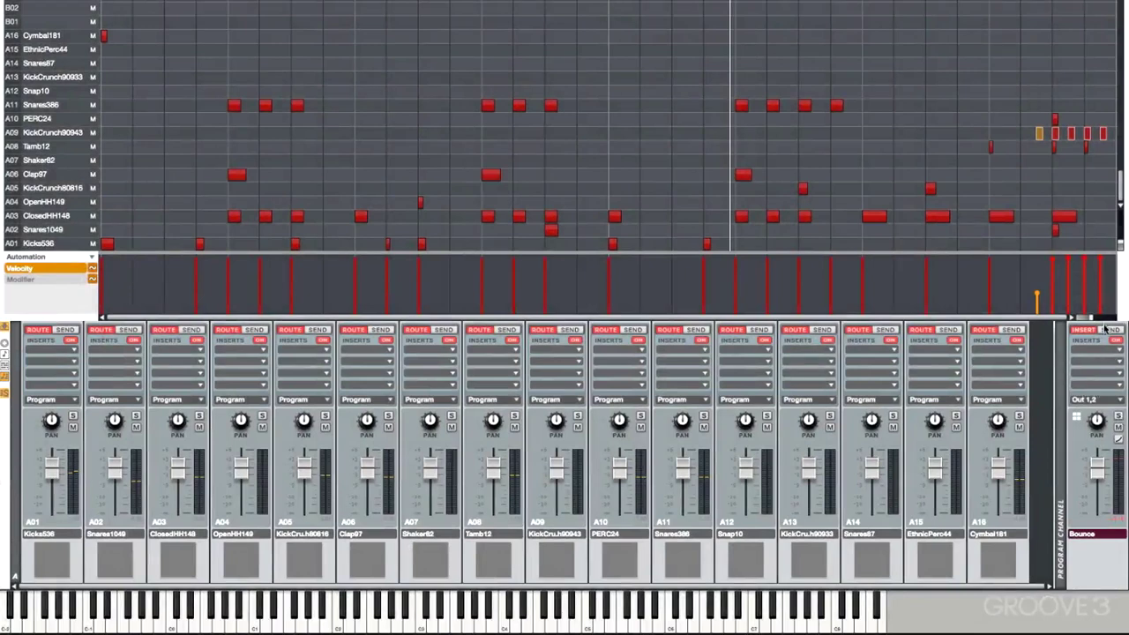
- Check the program strip's SEND and INSERT views and browse its Akai Professional insert effects without choosing one
click(1108, 330)
click(1085, 330)
click(1093, 350)
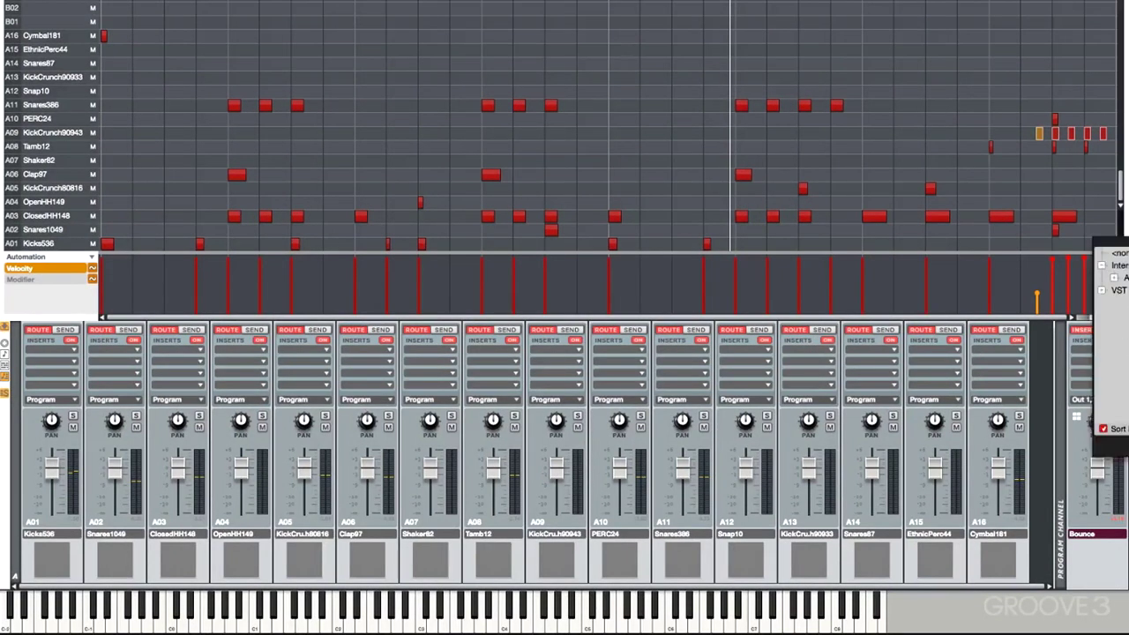
click(801, 289)
scroll(876, 346, down, 1)
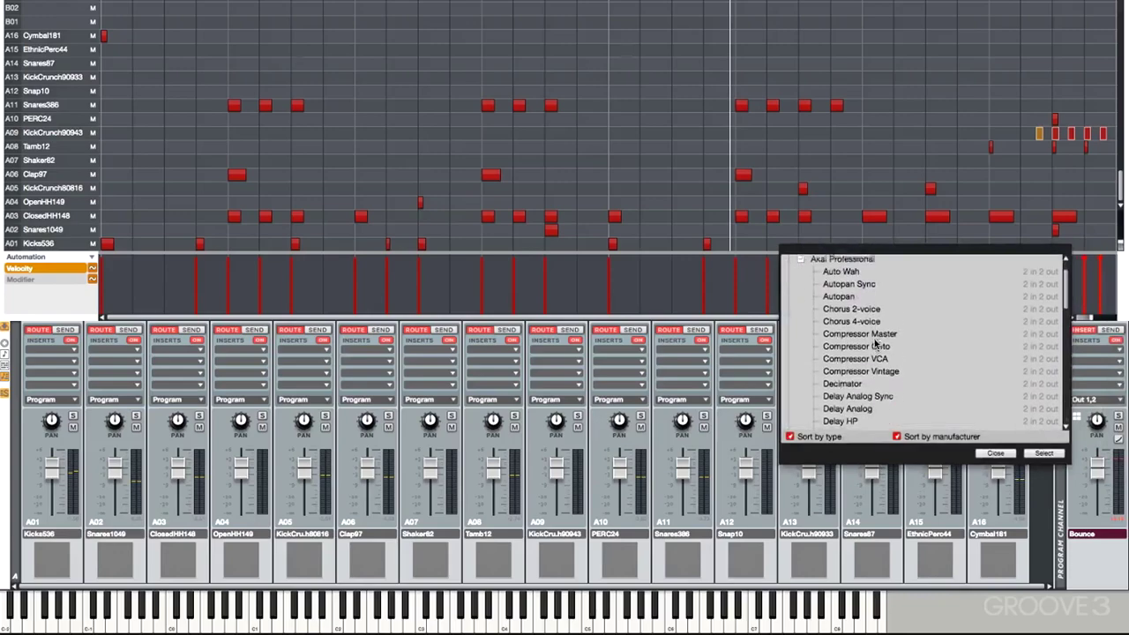
click(995, 452)
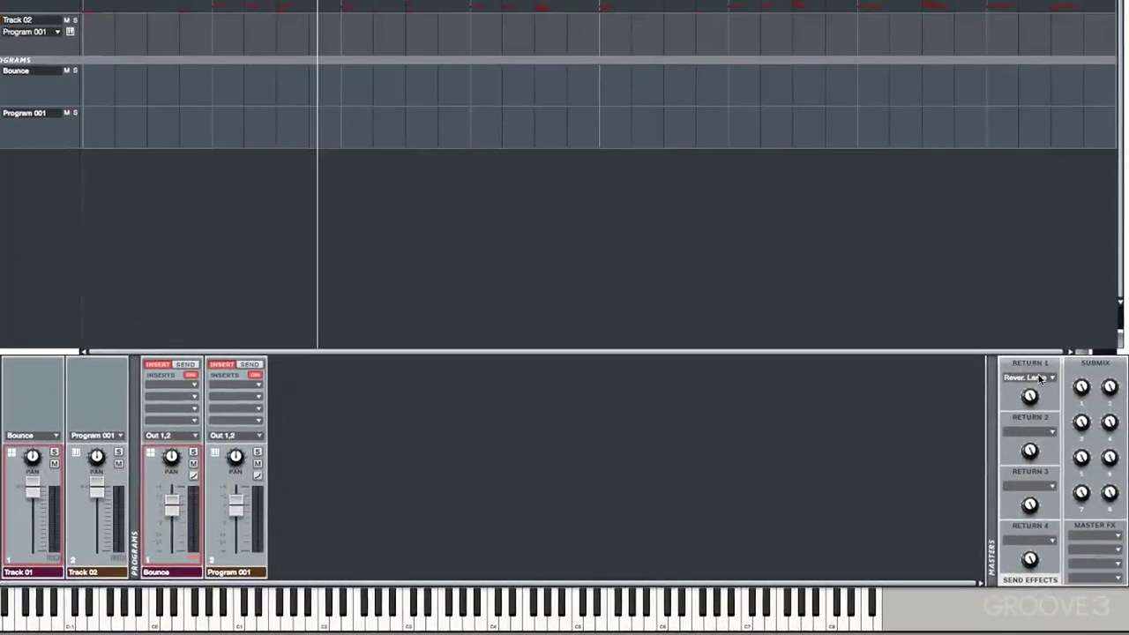
- Inspect the Reverb Large effect on Return 1, then view the Bounce channel's send levels
click(1040, 377)
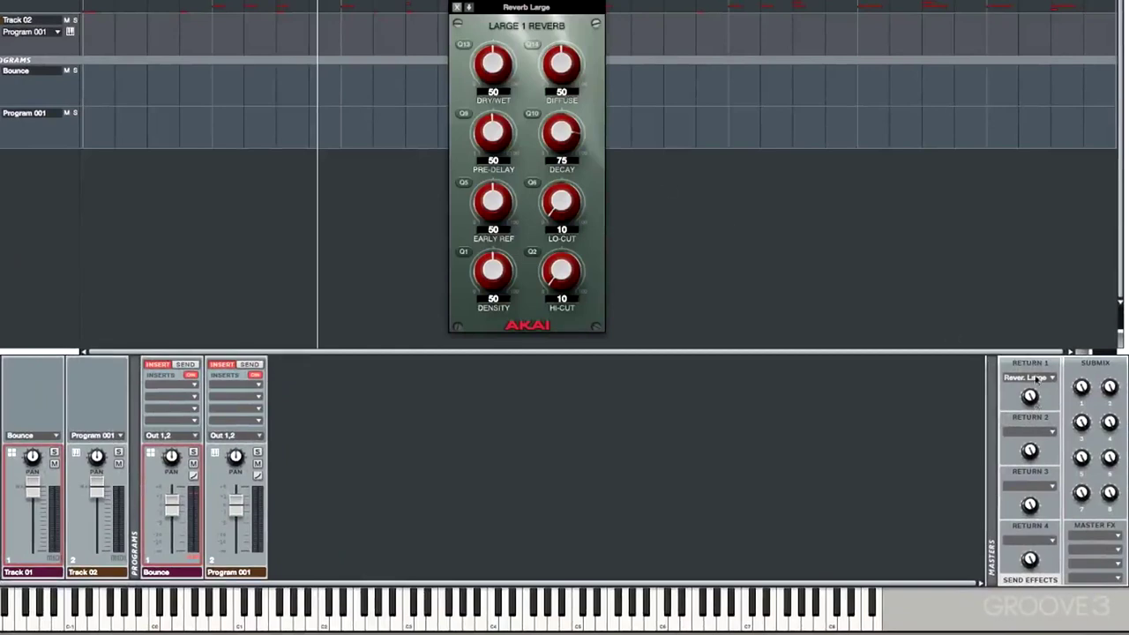
click(456, 7)
click(186, 365)
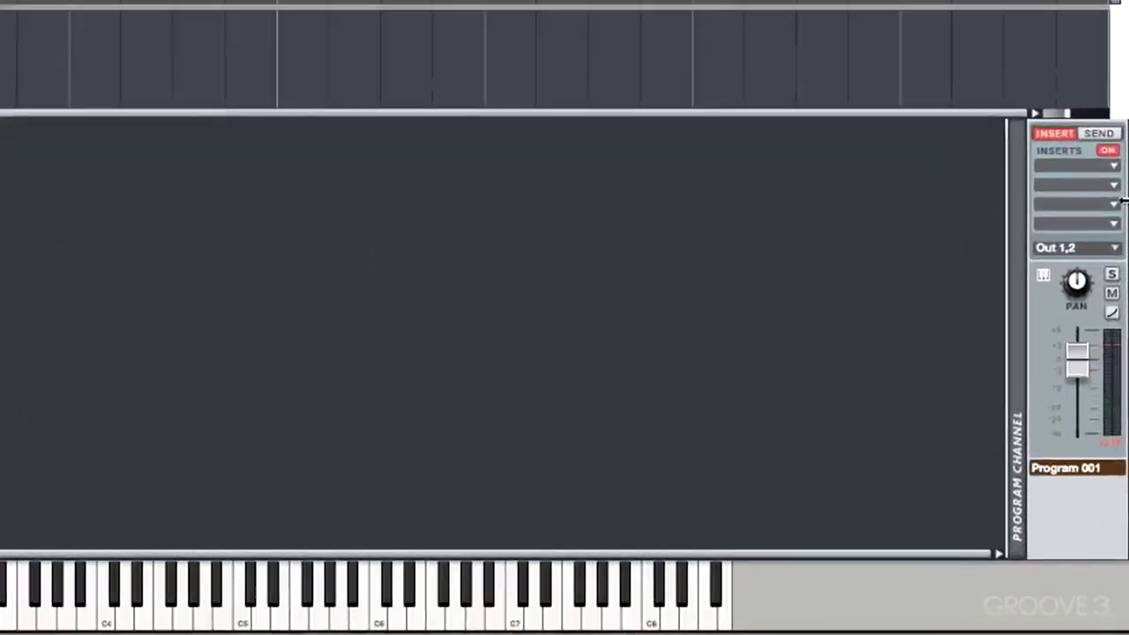
- Select Track 01 from the toolbar track list to show the Bounce pads A01–A16
mouse_move(1070, 373)
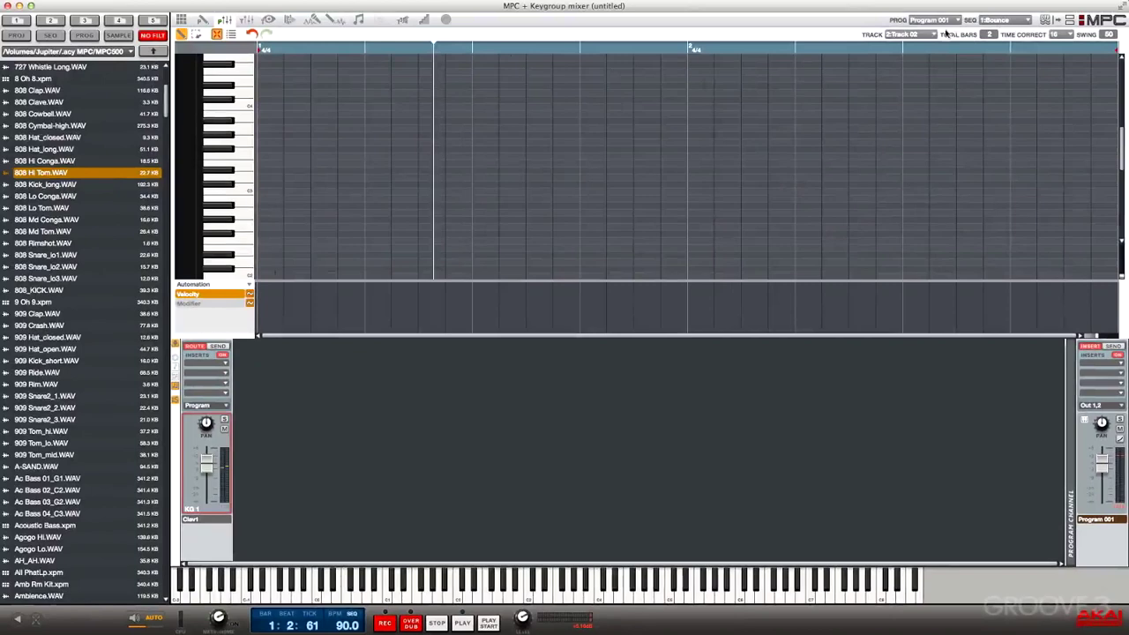
click(935, 34)
click(926, 45)
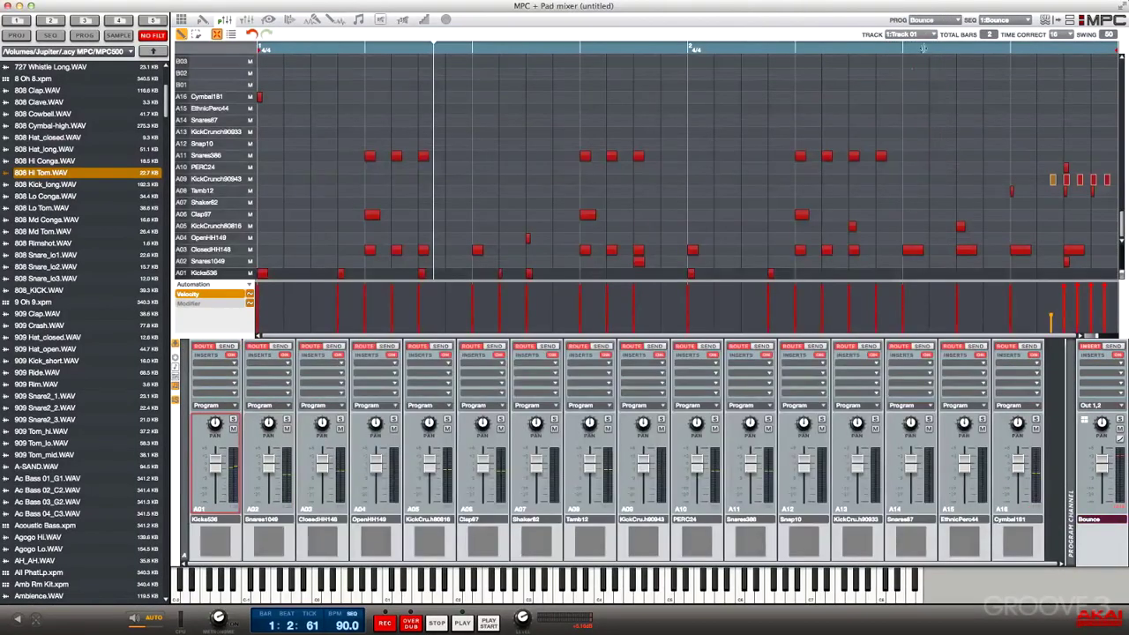
- Leave pad A02's output on Program and browse Akai Professional internal effects for pad A06's insert
click(276, 405)
click(279, 422)
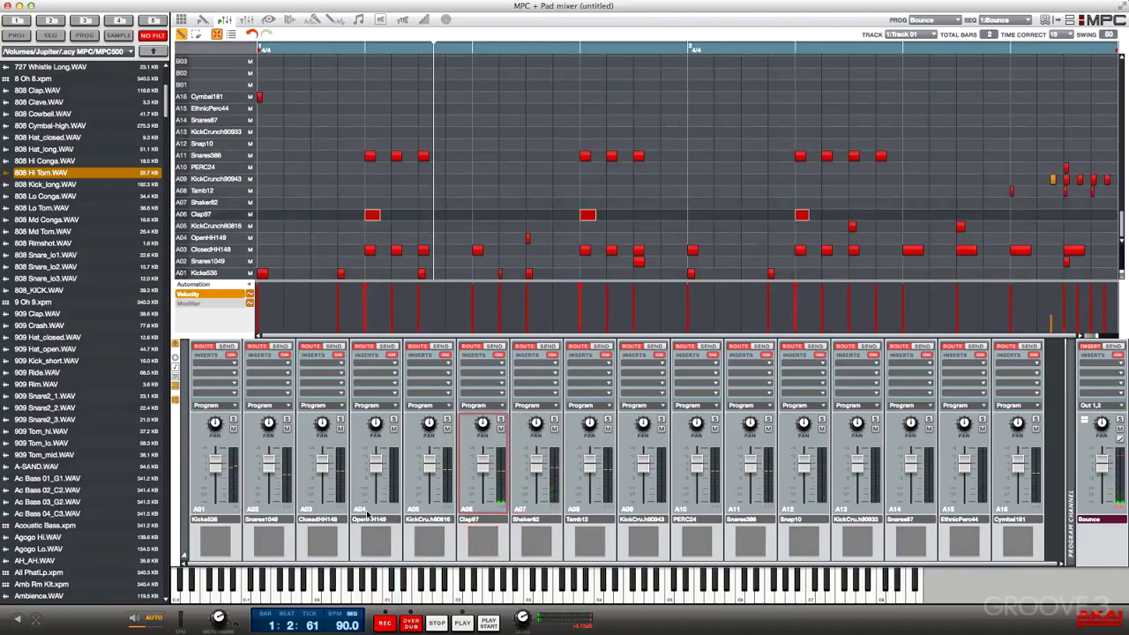
click(497, 366)
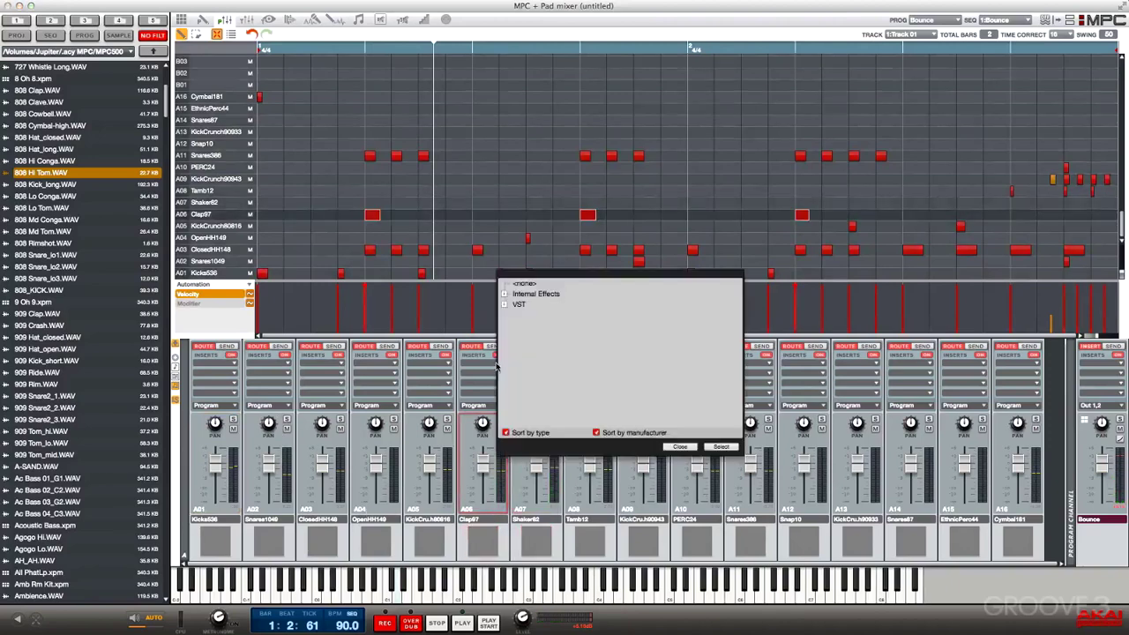
click(504, 293)
click(516, 305)
scroll(556, 357, down, 3)
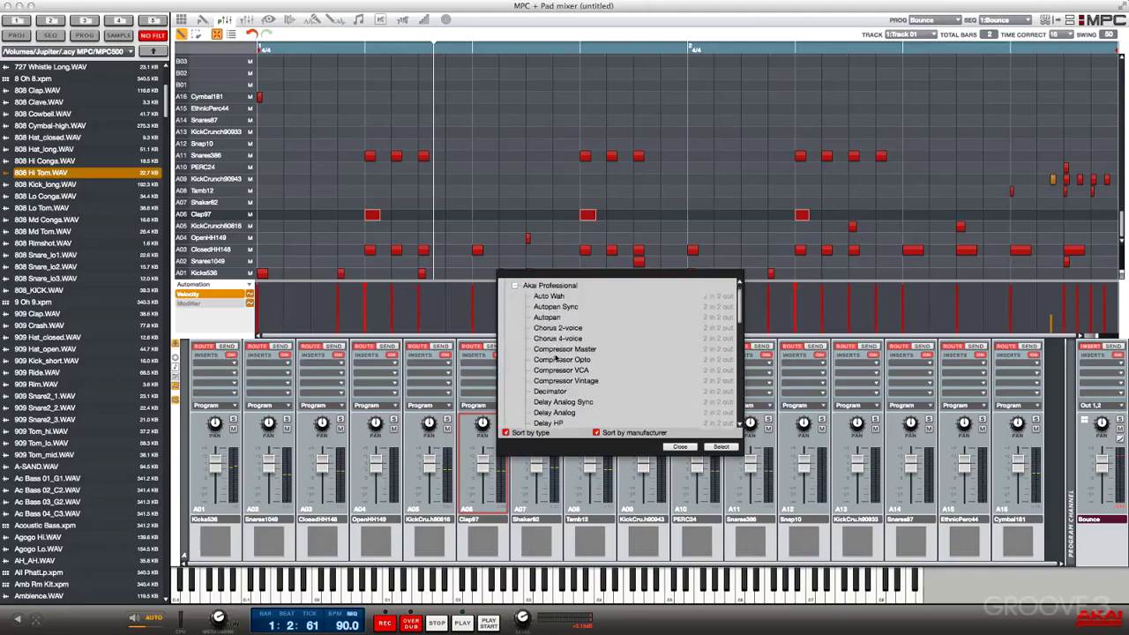
scroll(555, 358, down, 2)
- Load Delay Mono as an insert on Clap97 pad A06 and open its settings
click(556, 379)
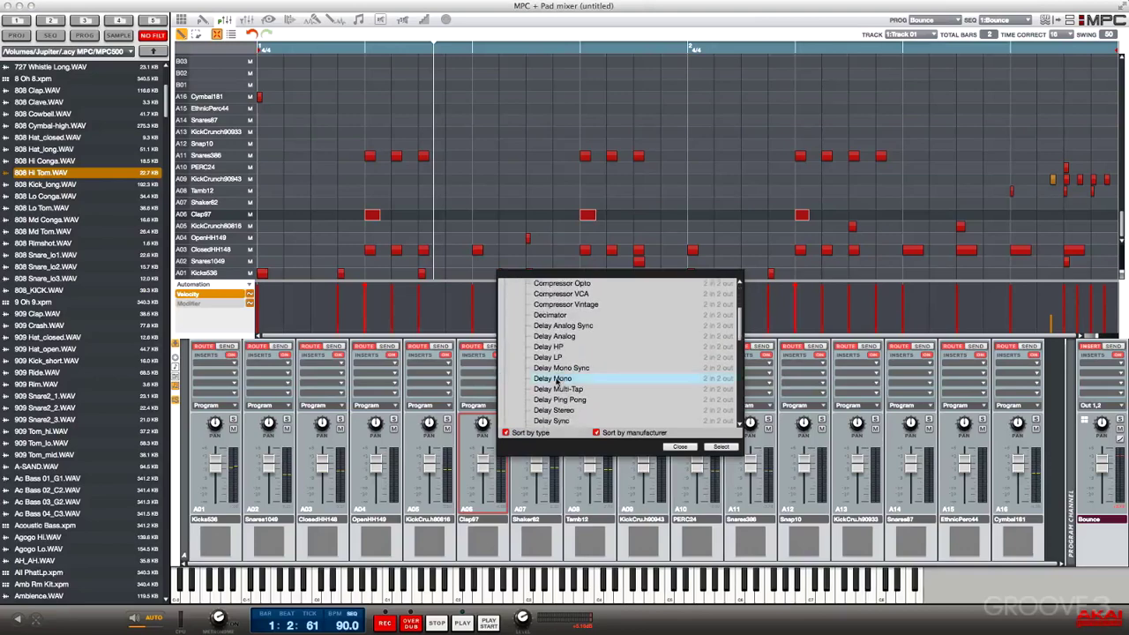
click(722, 447)
double_click(479, 364)
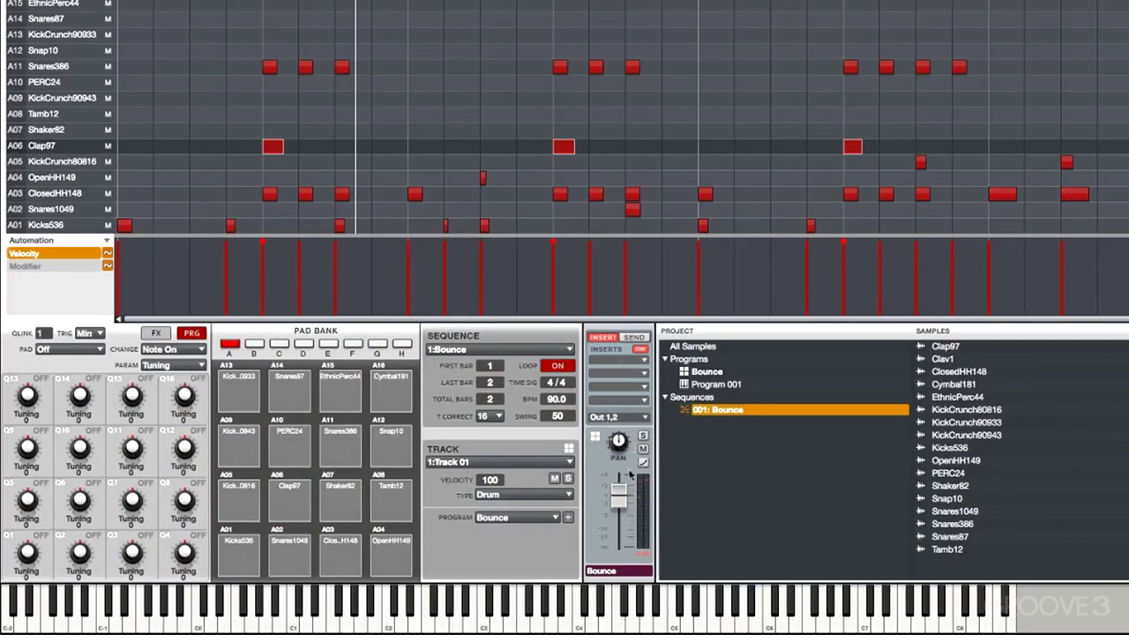
- Flip the program channel strip to its send levels and back to its insert effects
mouse_move(625, 504)
click(633, 338)
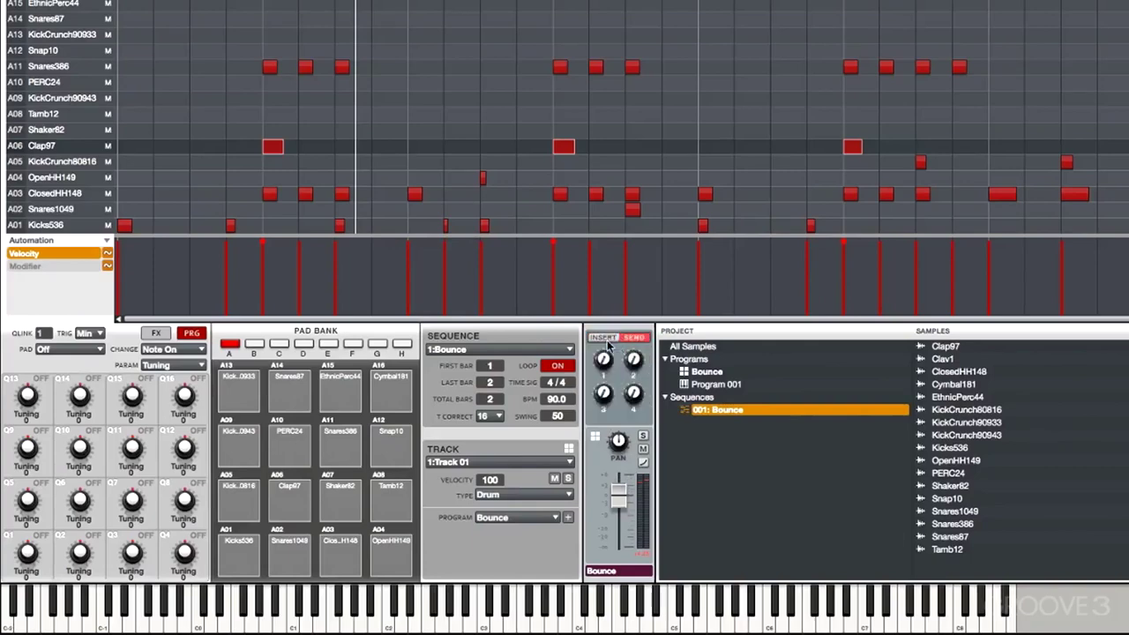
click(604, 338)
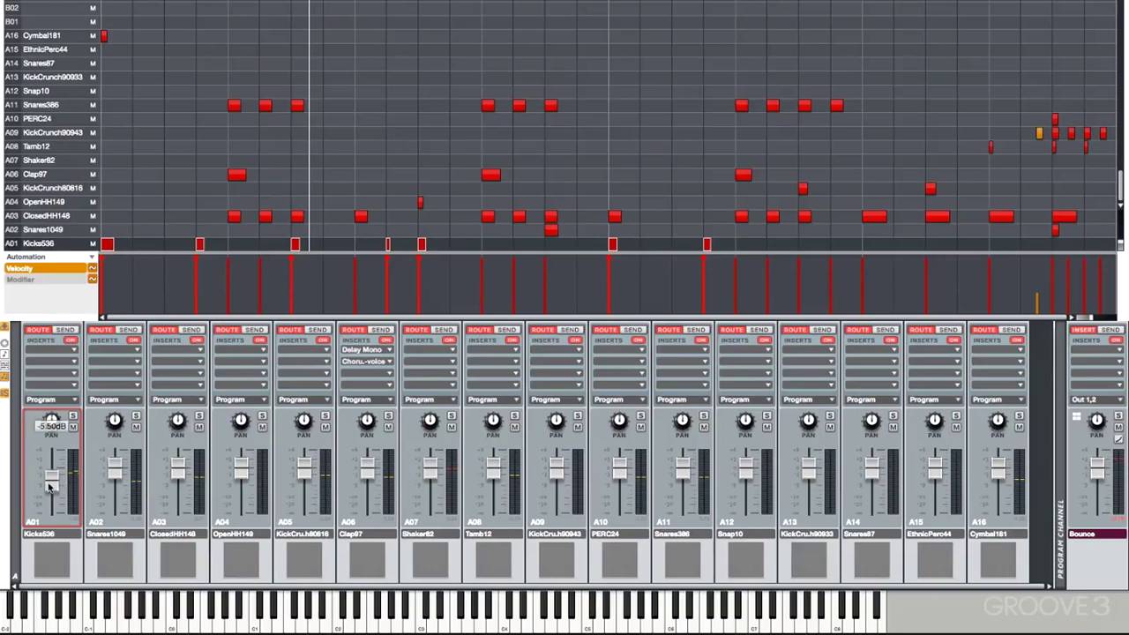
- Raise Kicks536 pad A01 to about +6 dB and boost the Bounce program fader, then show the track mixer
drag(52, 481, 52, 447)
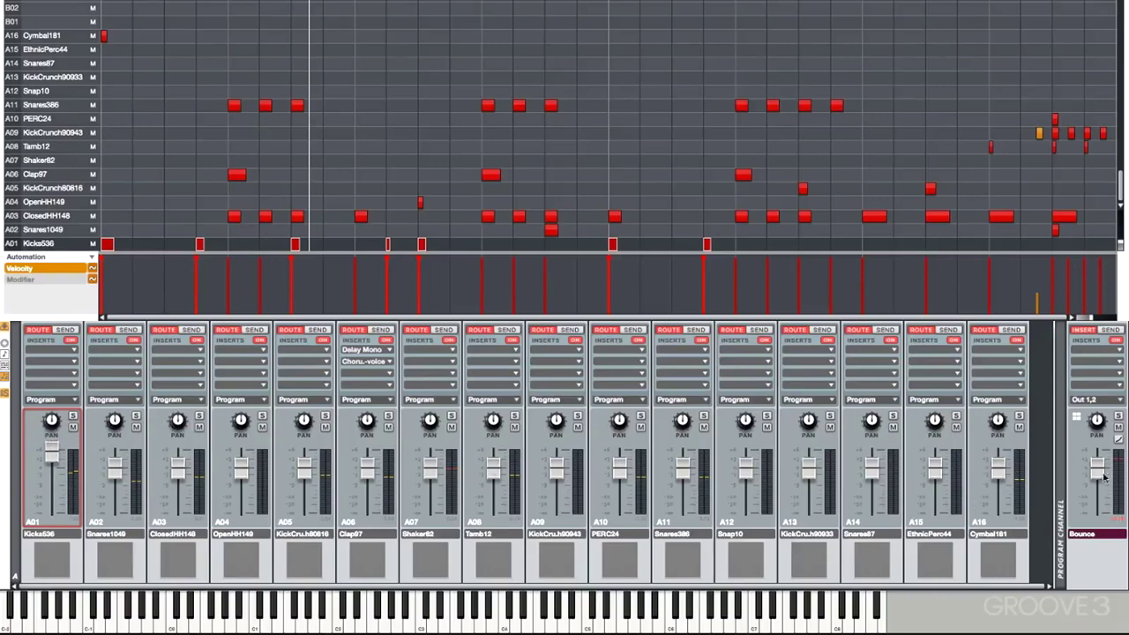
drag(1105, 476, 1094, 427)
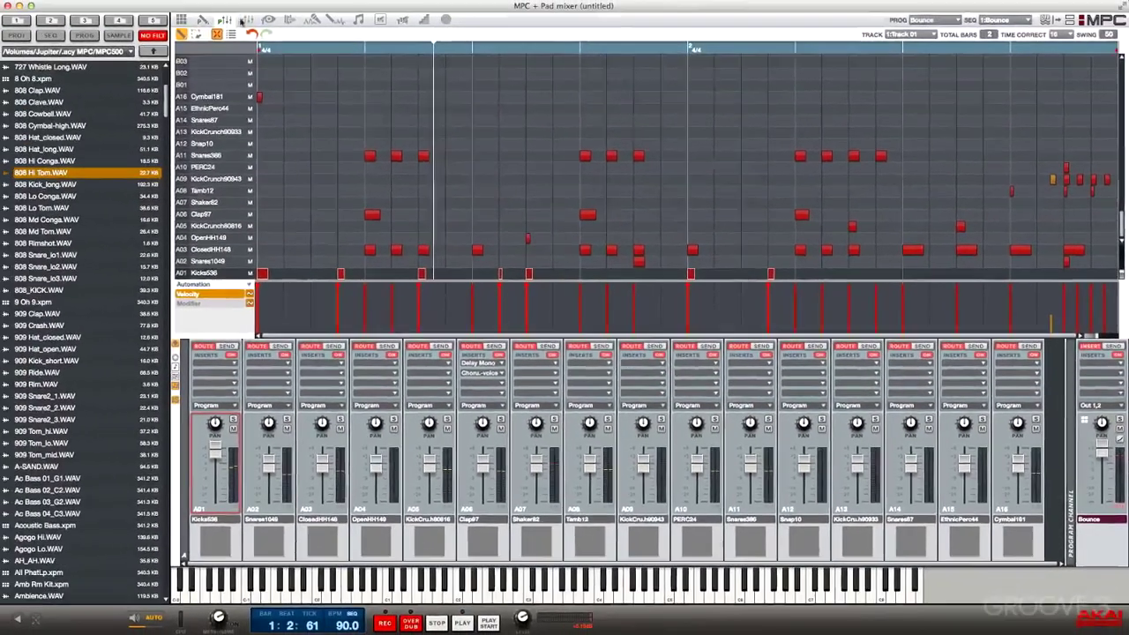
click(245, 19)
mouse_move(384, 467)
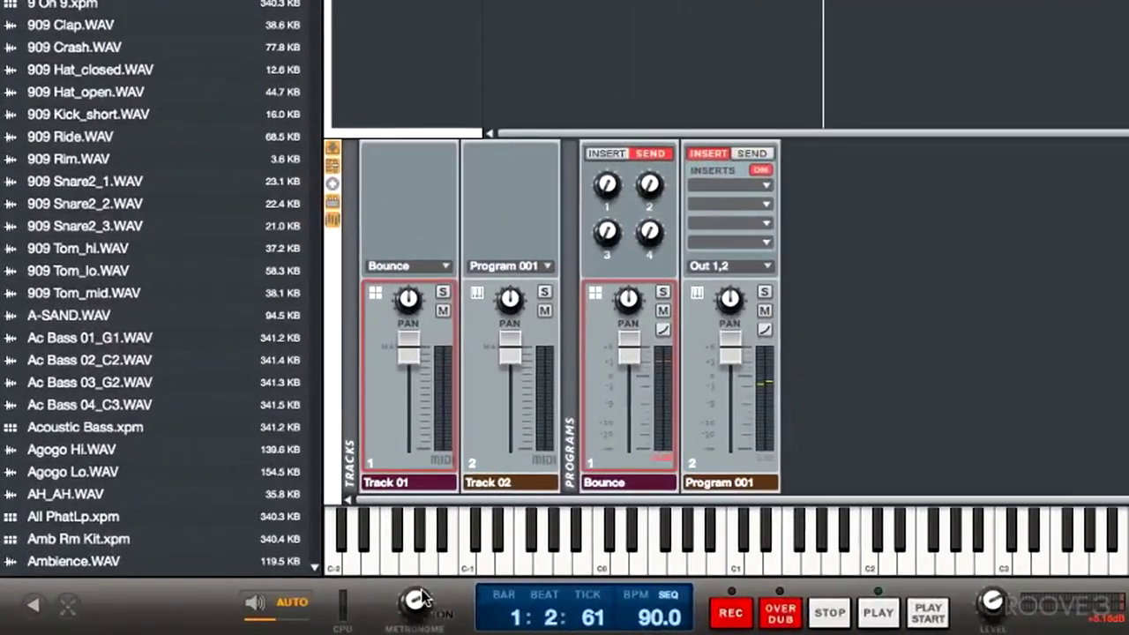
- Lower the Program 001 fader in the track mixer to about -1.34 dB
mouse_move(219, 616)
mouse_move(989, 613)
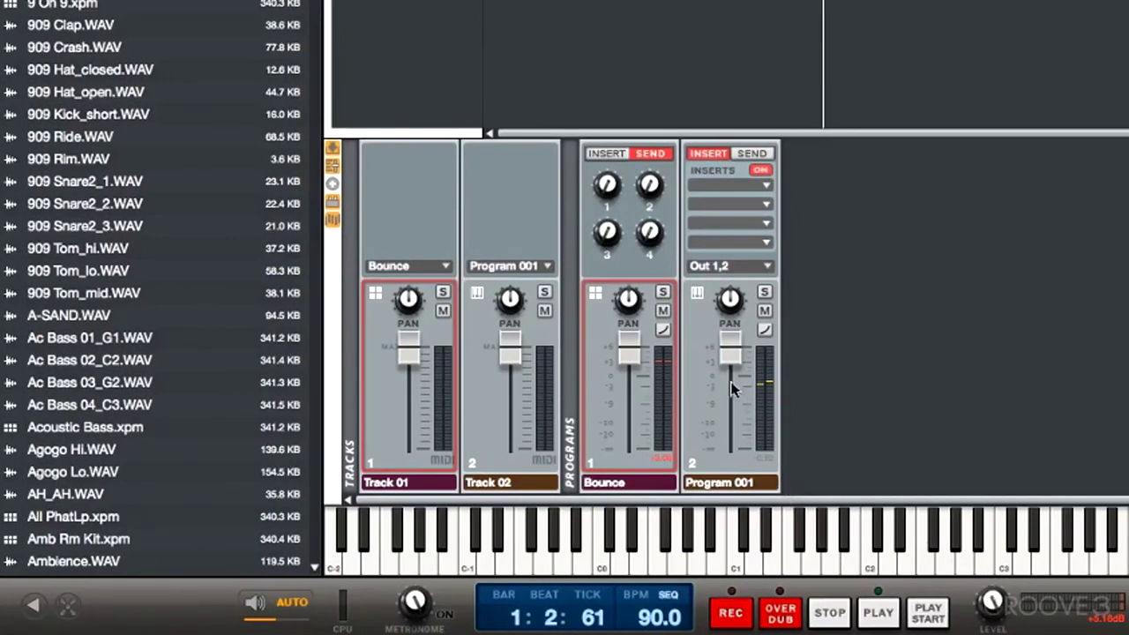
drag(731, 352, 730, 381)
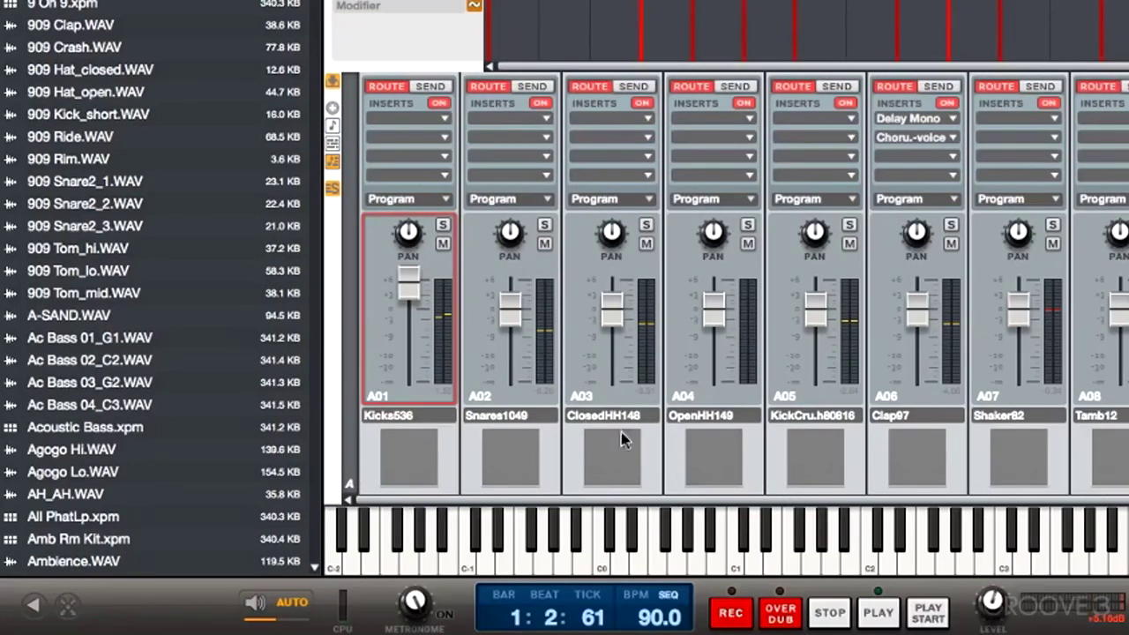
- Play the sequence, then reset Kicks536 pad A01 to 0.00 dB
mouse_move(506, 333)
key(space)
double_click(408, 289)
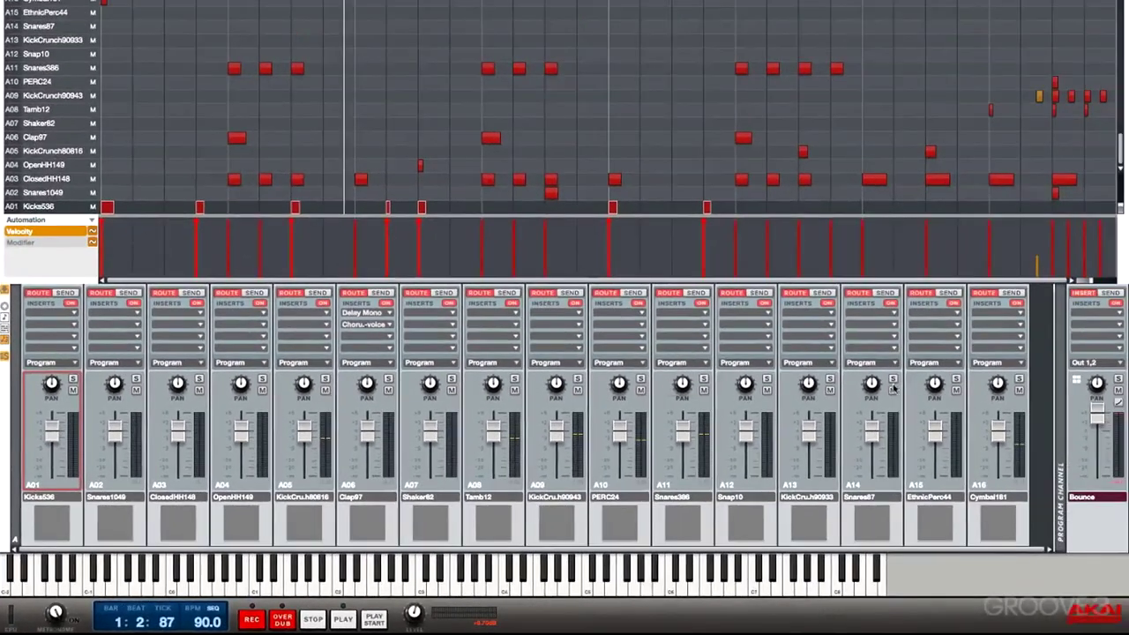
- Reset the Bounce program fader to 0 dB, then play the sequence and stop at bar 2 beat 3
double_click(1097, 415)
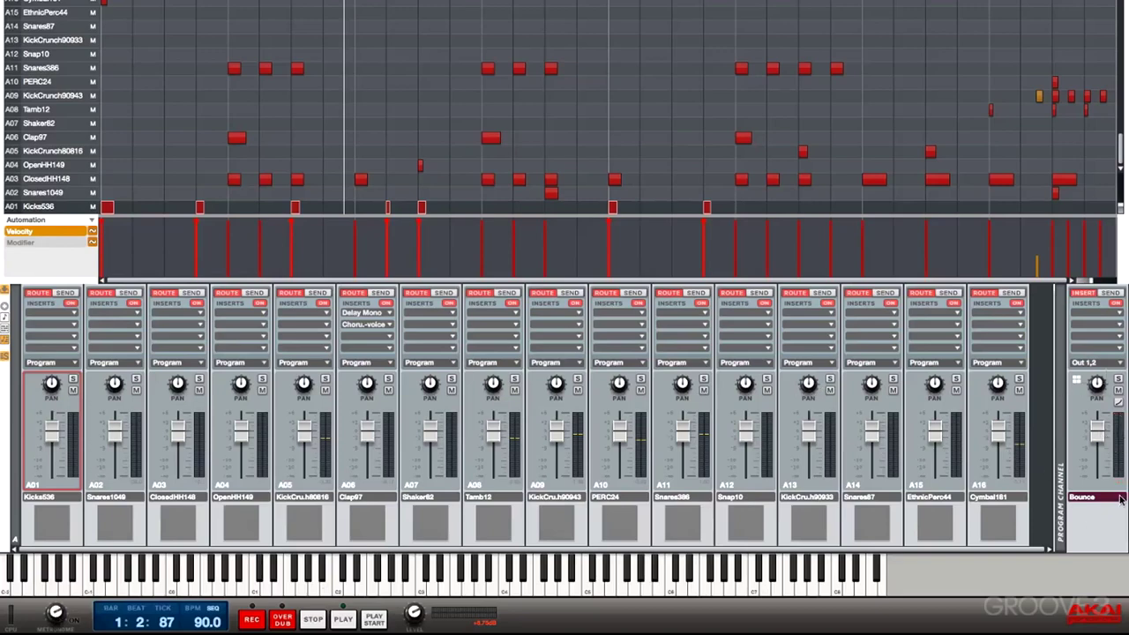
key(space)
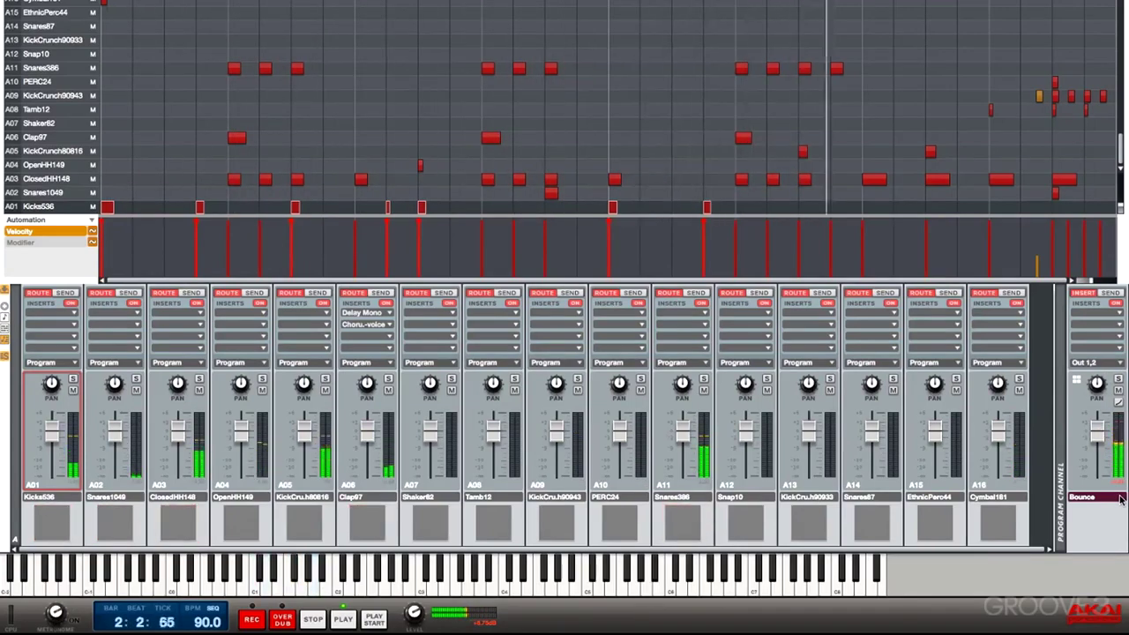
key(space)
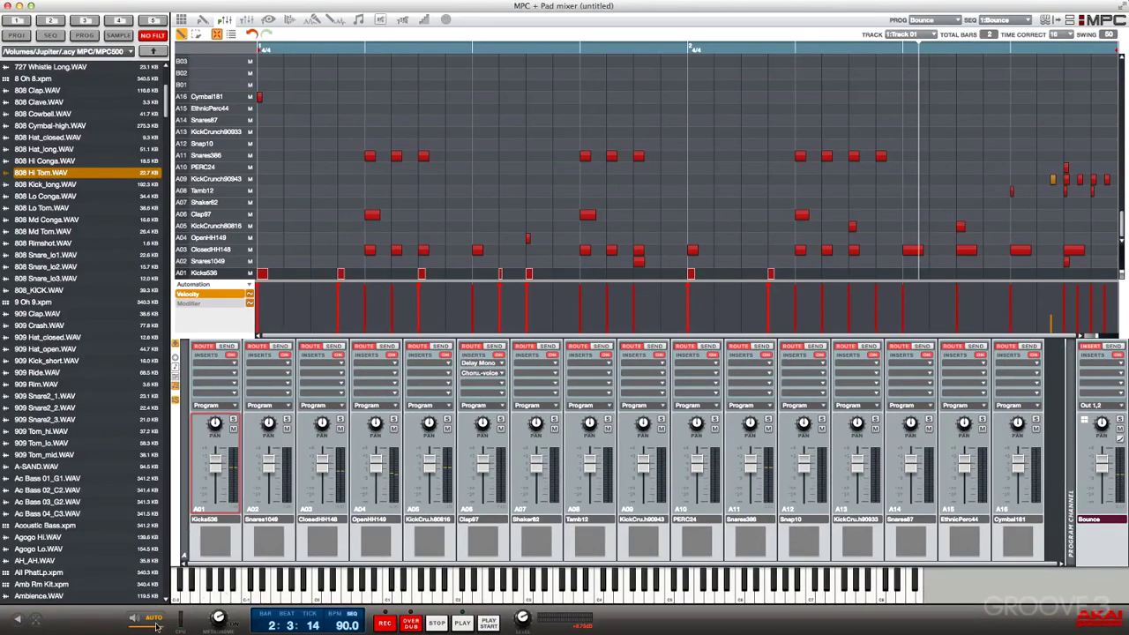
- Return the master volume slider beside AUTO to 0.00 dB and bring up the track mixer
mouse_move(152, 627)
click(152, 628)
click(247, 21)
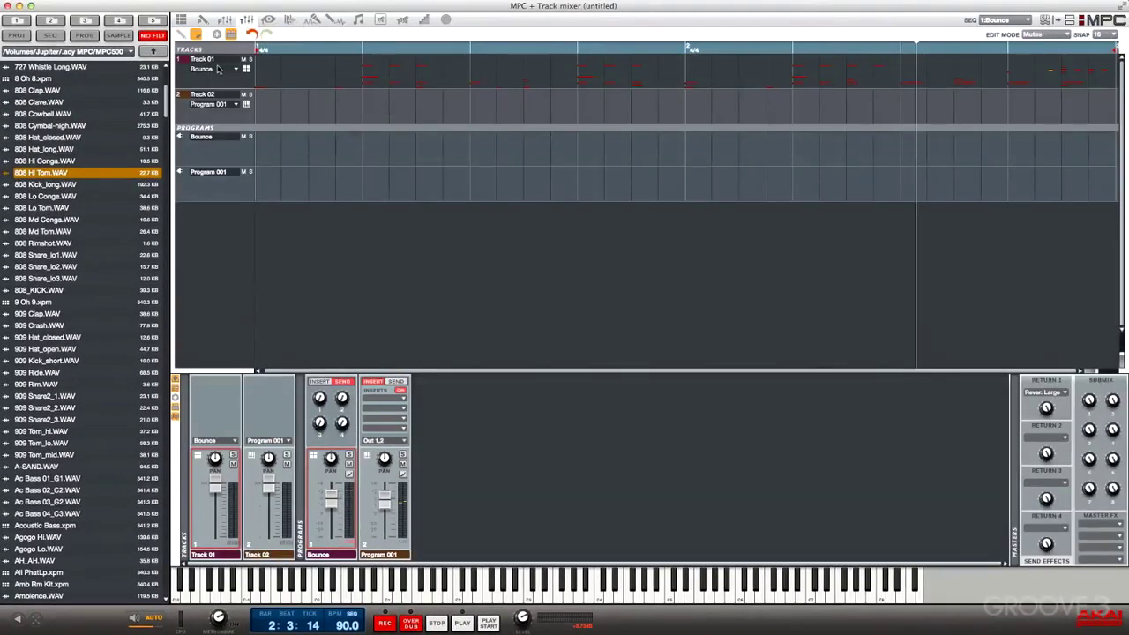
- From Main mode, audition pads A01 (Kicks536) and A02 (Snares1049), then edit the Snares1049 pad's program
click(181, 20)
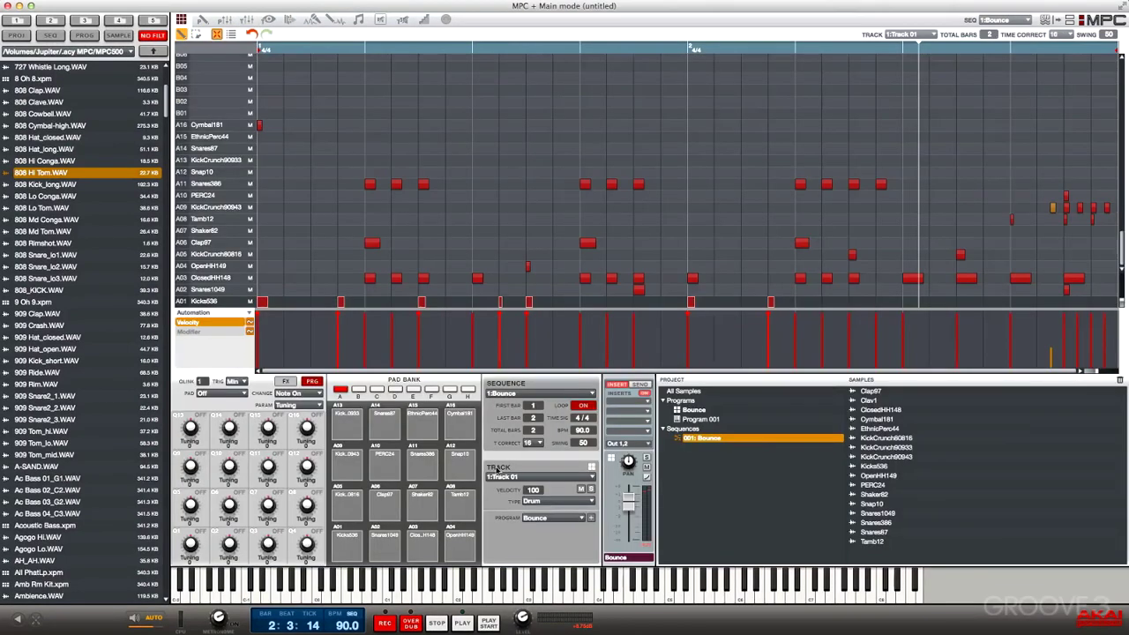
click(349, 553)
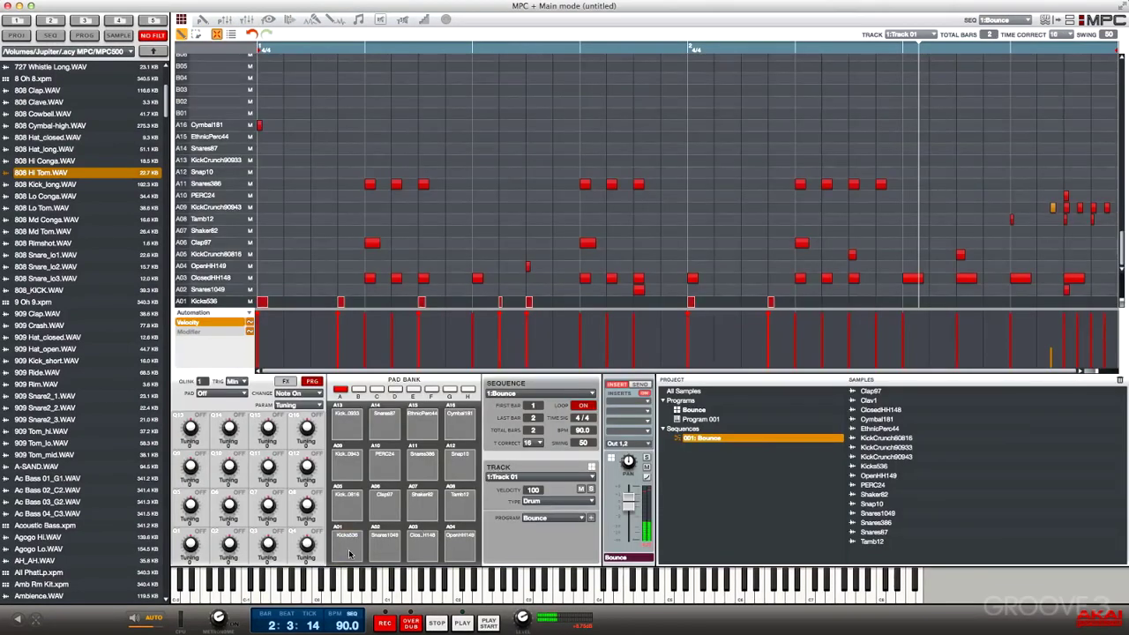
click(349, 553)
click(376, 553)
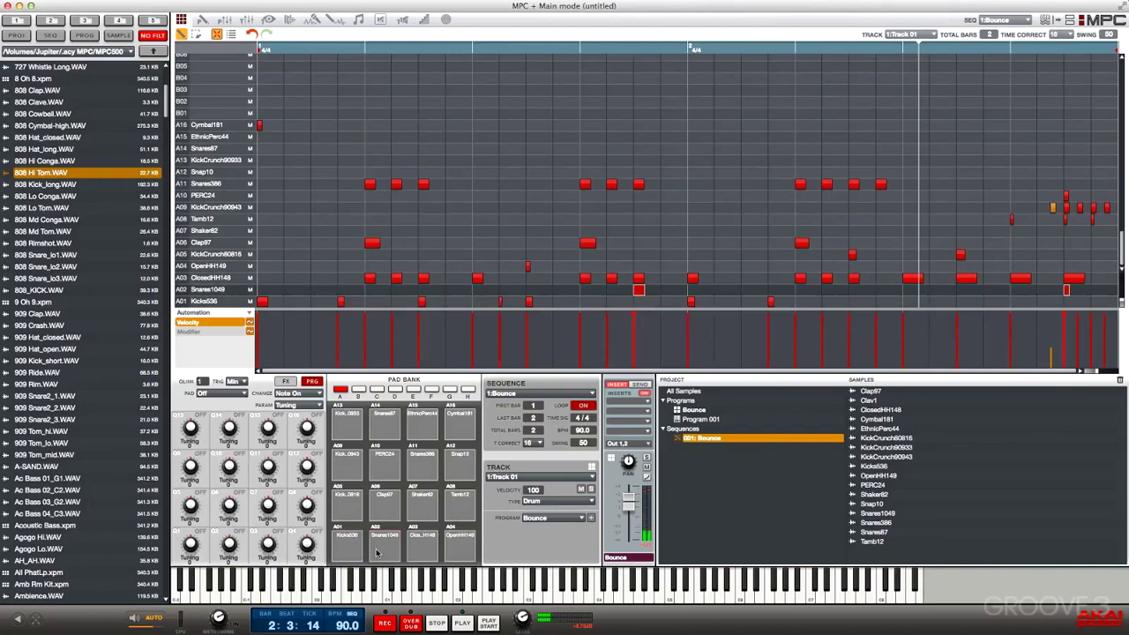
click(202, 19)
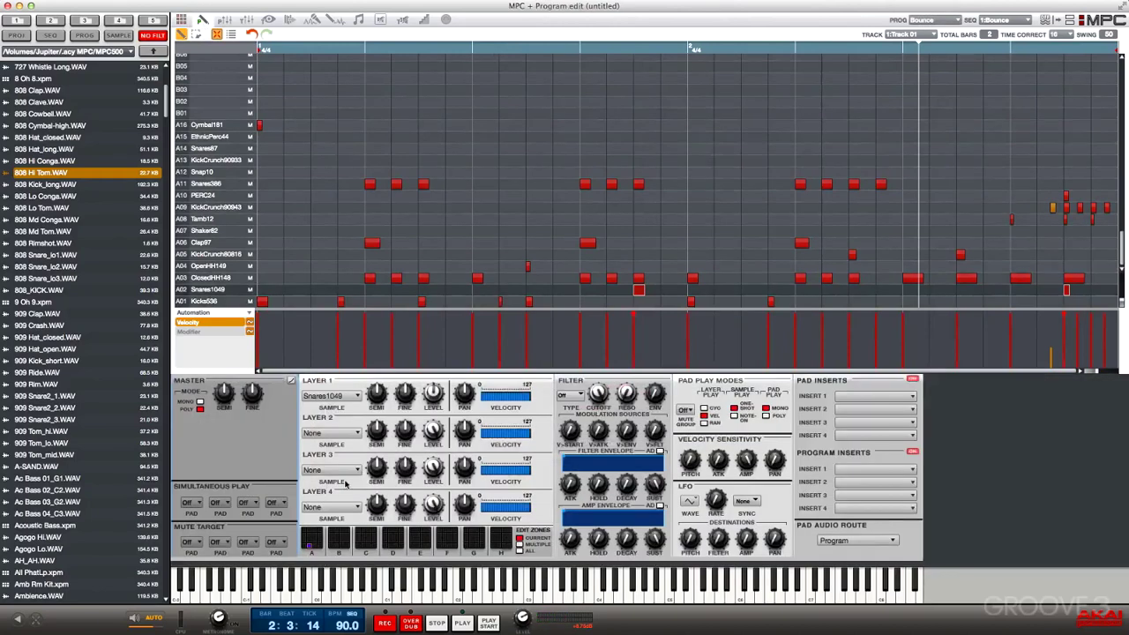